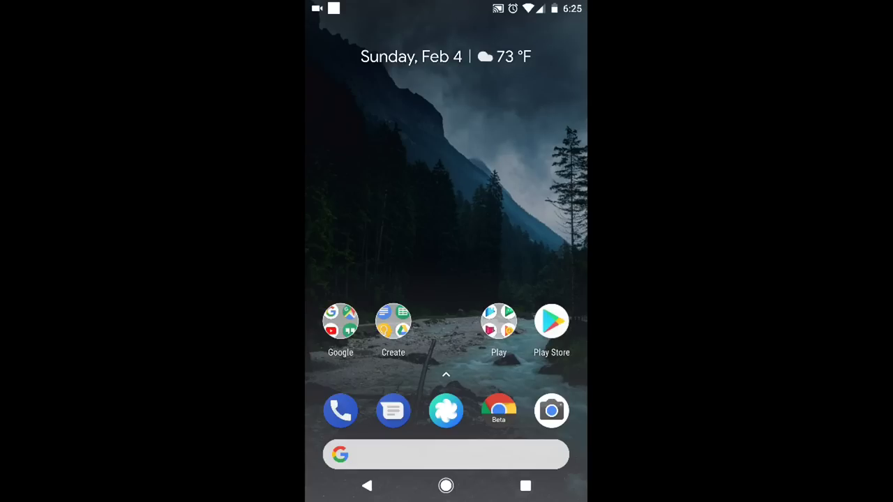
# Step: Search the Google Play Store on the phone for "vridge"
pyautogui.click(551, 321)
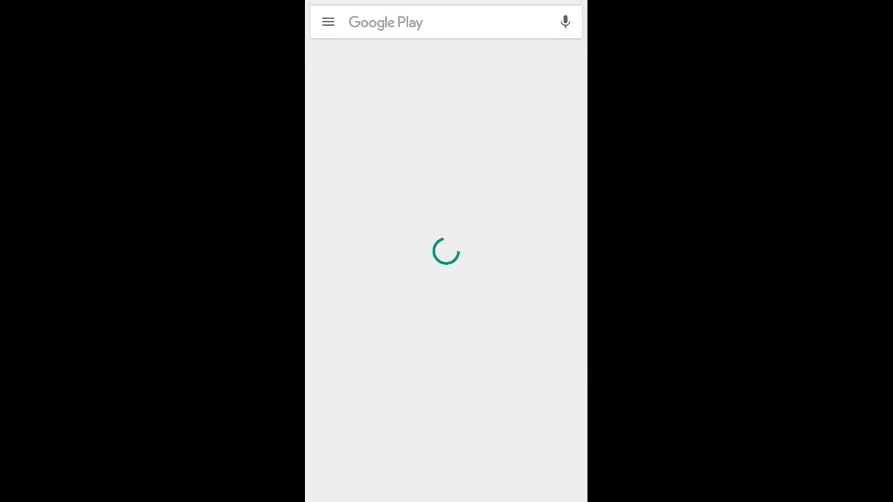
pyautogui.click(418, 23)
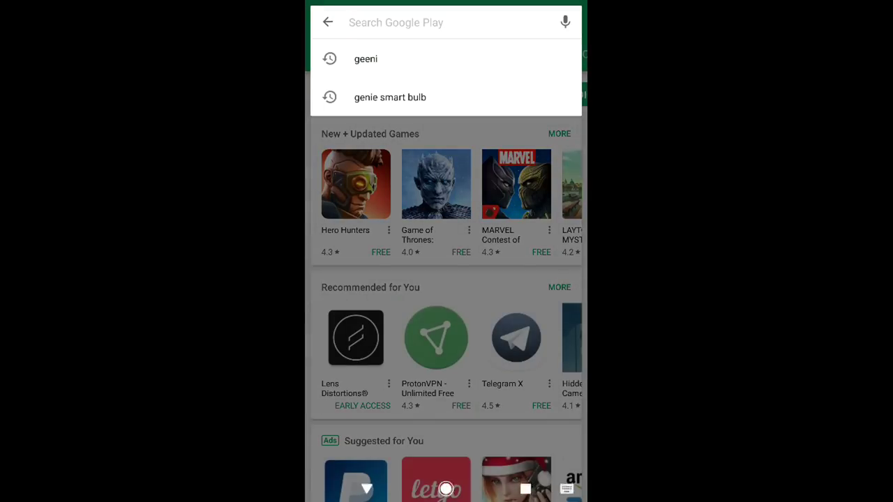
pyautogui.write('vridge')
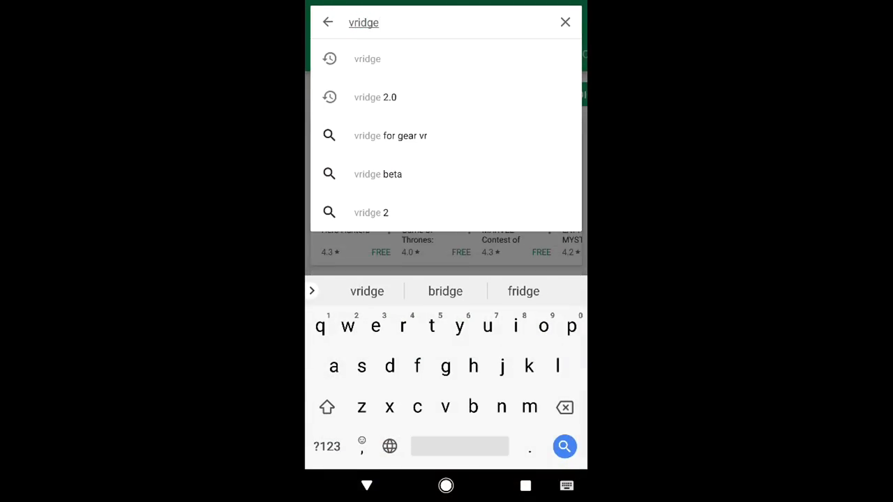
pyautogui.press('Return')
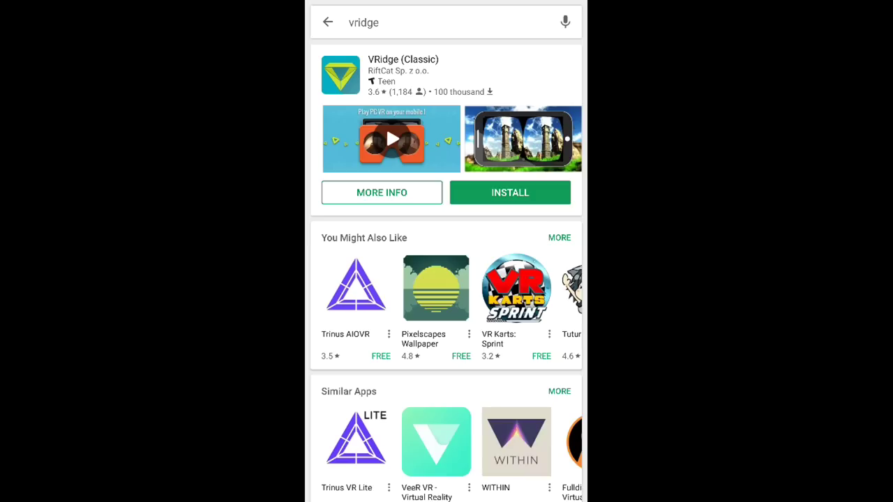
# Step: Open VRidge 2.0 by RiftCat among the additional search results and install it
pyautogui.scroll(-5, 447, 251)
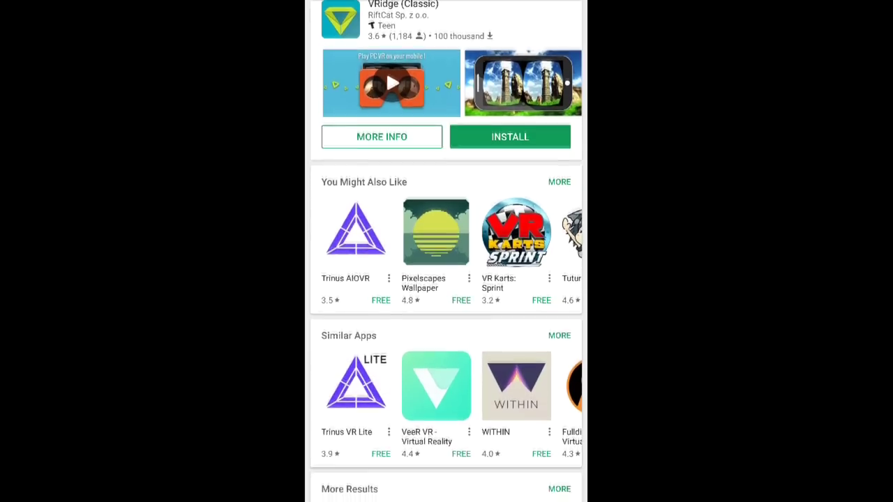
pyautogui.scroll(-2, 446, 251)
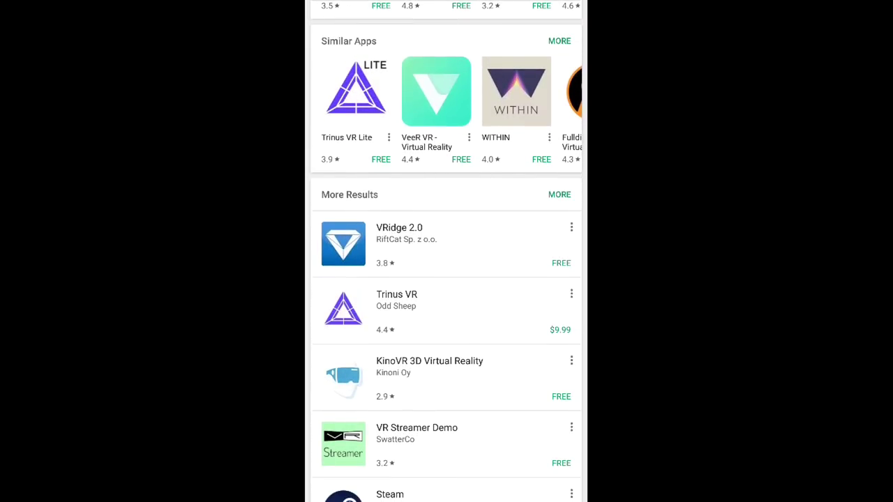
pyautogui.click(399, 241)
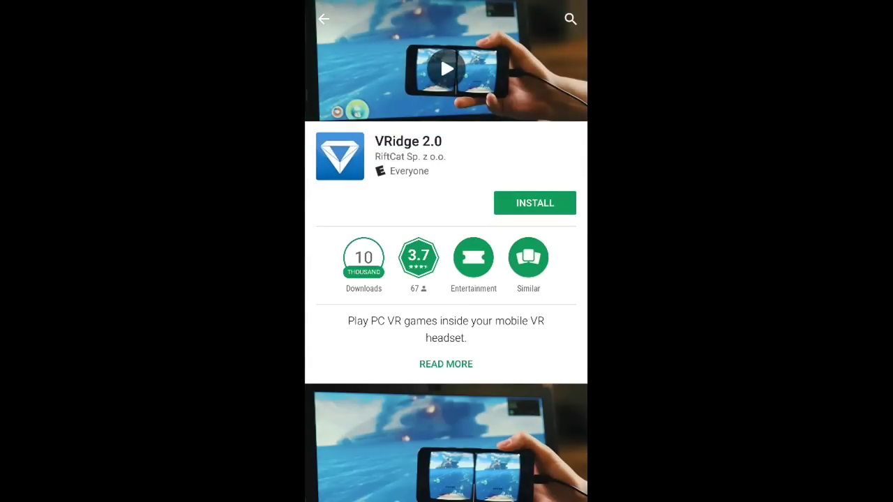
pyautogui.click(535, 203)
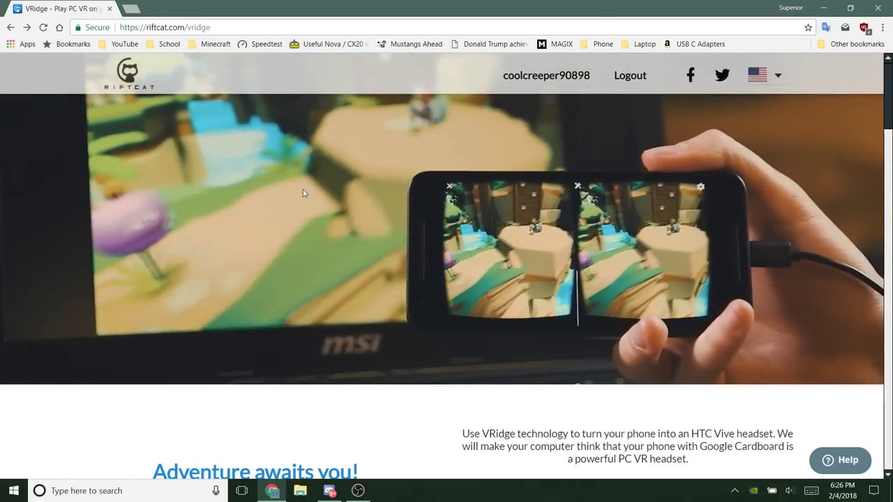
pyautogui.scroll(-3, 628, 237)
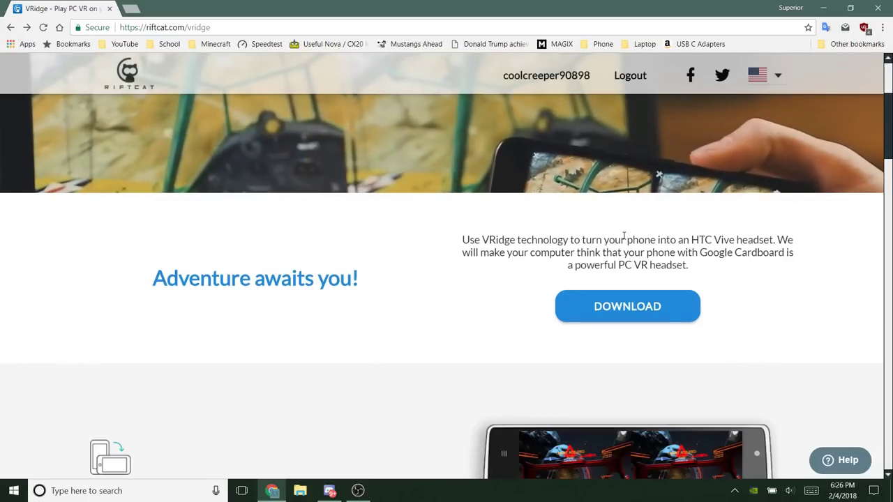
pyautogui.click(620, 307)
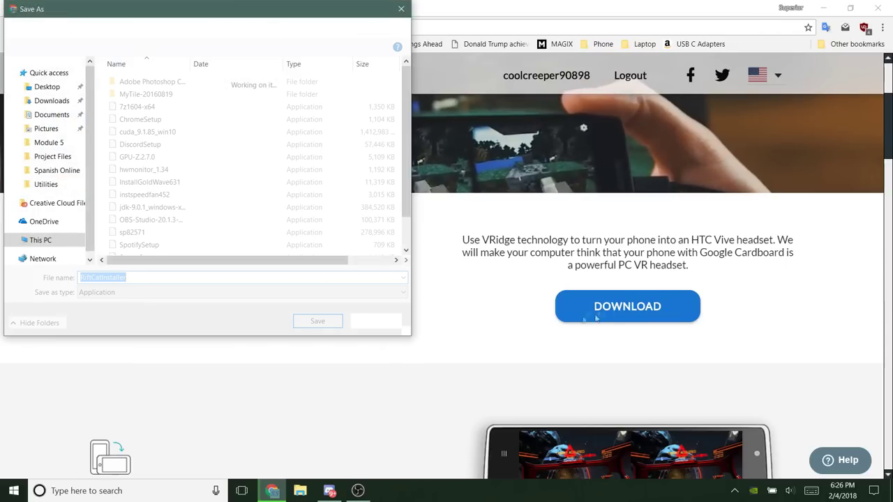
pyautogui.click(140, 278)
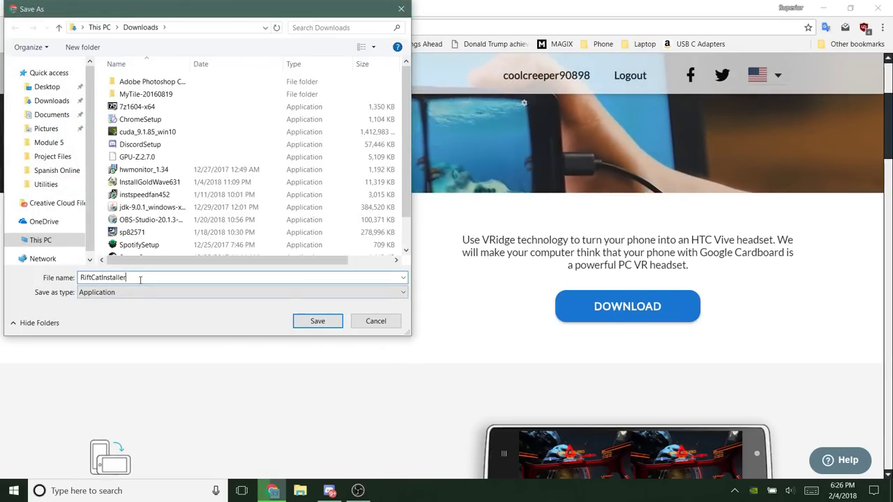
pyautogui.click(47, 87)
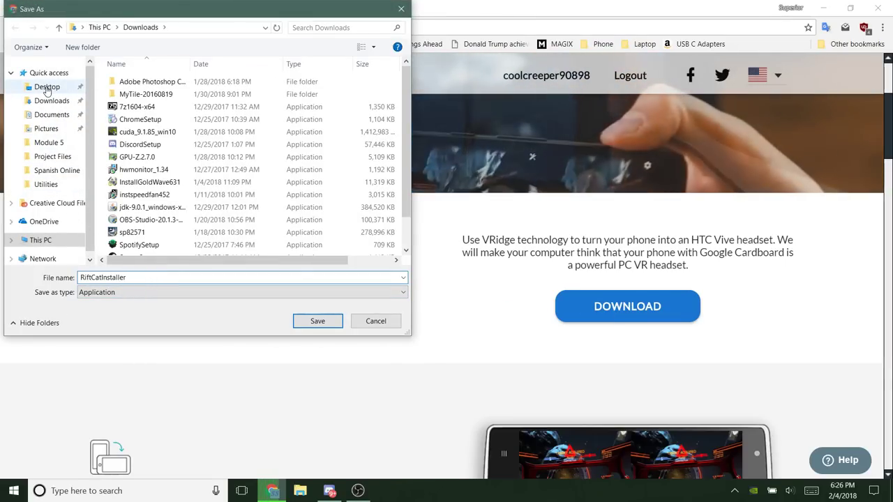
pyautogui.click(51, 100)
pyautogui.click(47, 86)
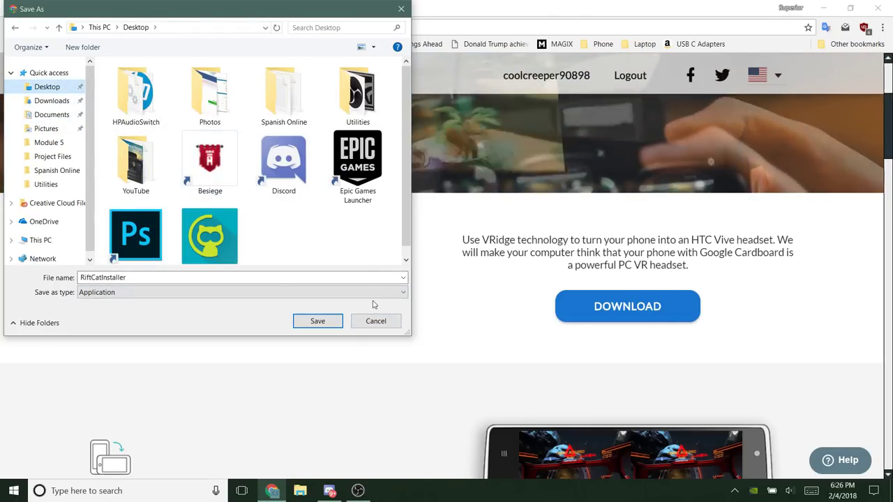
pyautogui.click(375, 322)
# Step: Run RiftCatInstaller from the PC desktop and accept its terms and conditions to install RiftCat
pyautogui.press('super+d')
pyautogui.moveTo(339, 156); pyautogui.dragTo(421, 254)
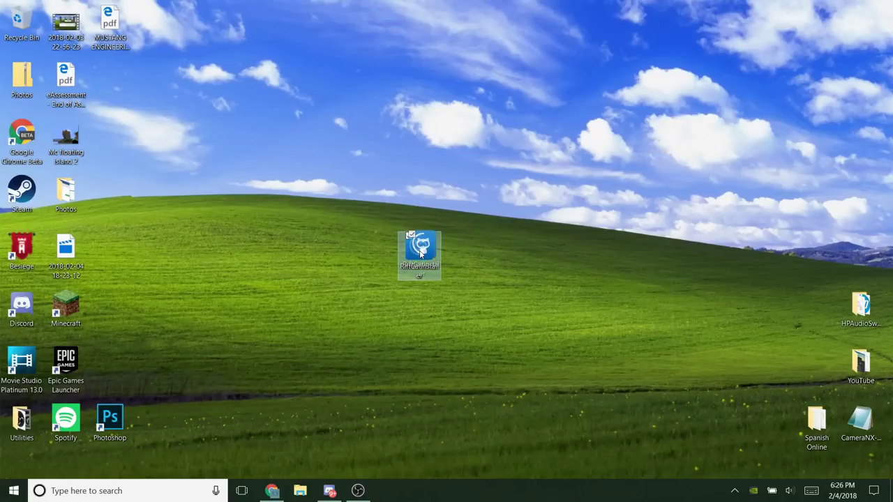
pyautogui.moveTo(354, 202); pyautogui.dragTo(442, 296)
pyautogui.click(443, 296)
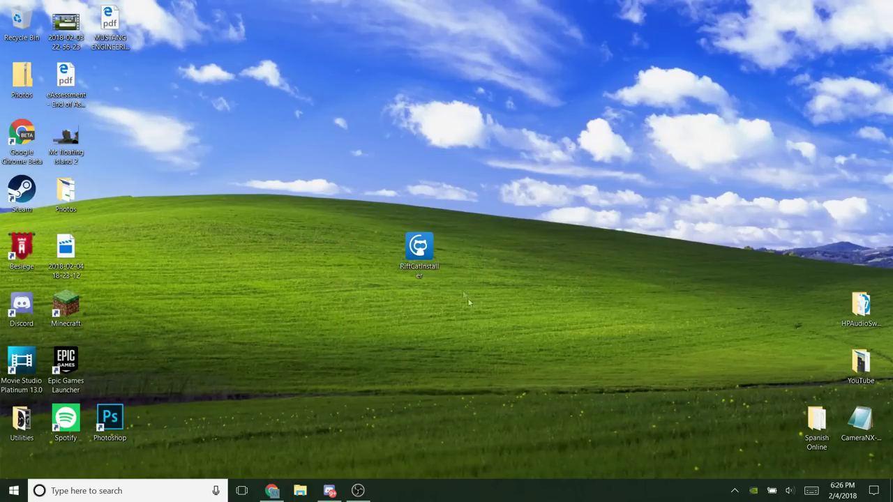
pyautogui.doubleClick(438, 249)
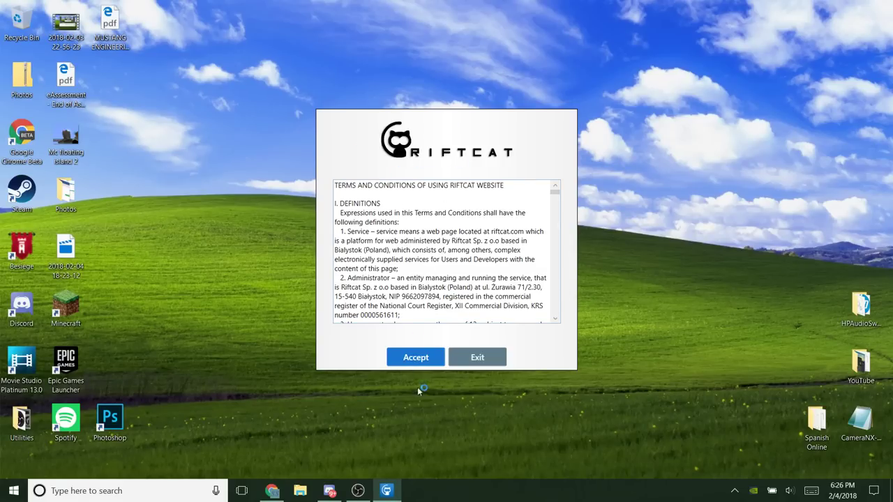
pyautogui.click(419, 360)
pyautogui.click(427, 363)
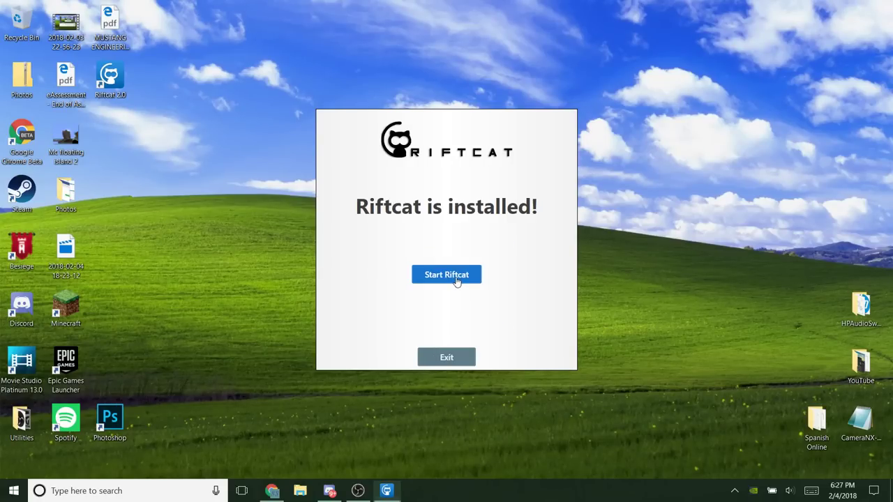
# Step: Start RiftCat, accept the most recent Terms of Service and Privacy Policy, and move the client window fully into view
pyautogui.click(457, 277)
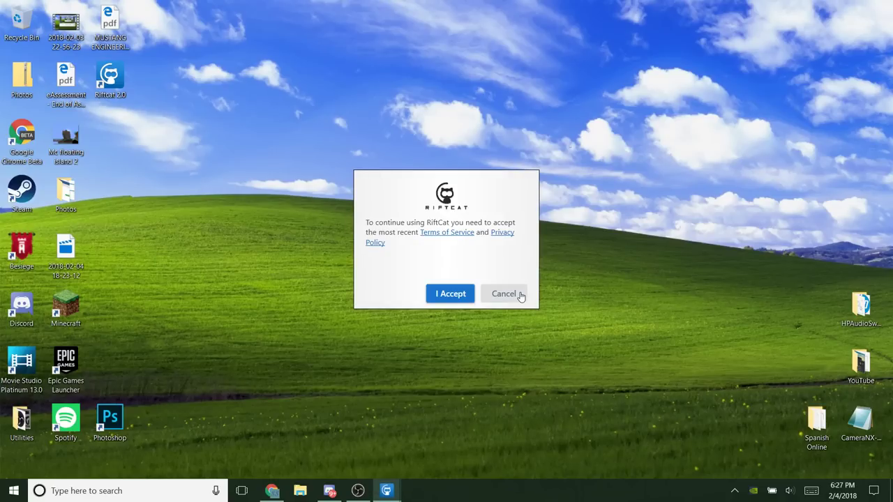
pyautogui.click(462, 297)
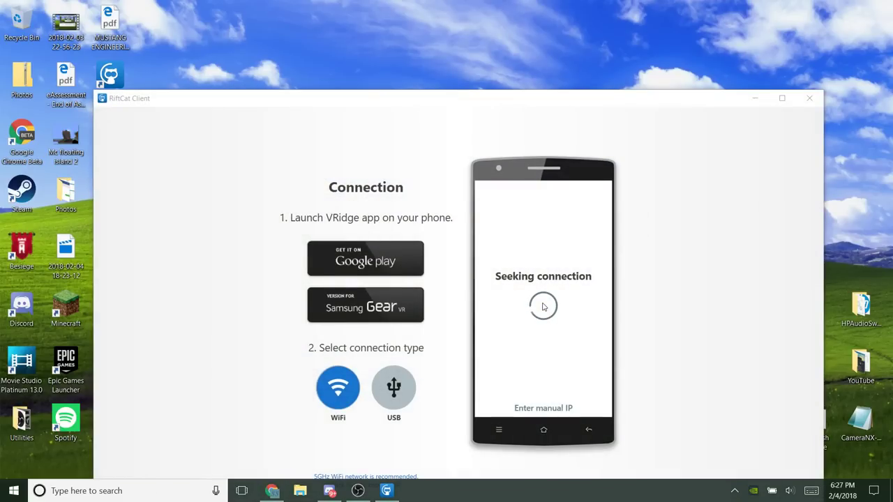
pyautogui.moveTo(462, 94); pyautogui.dragTo(469, 37)
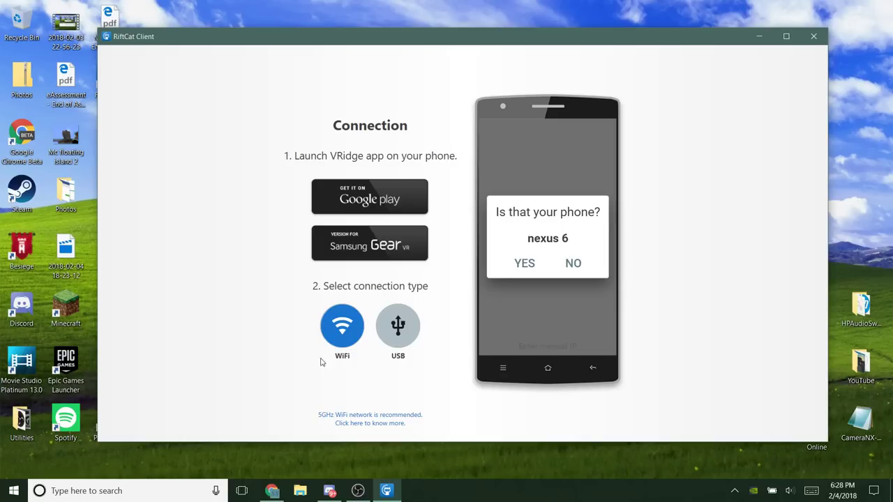
# Step: Choose USB as the connection type in RiftCat and turn on USB tethering in the phone's tethering settings
pyautogui.click(393, 334)
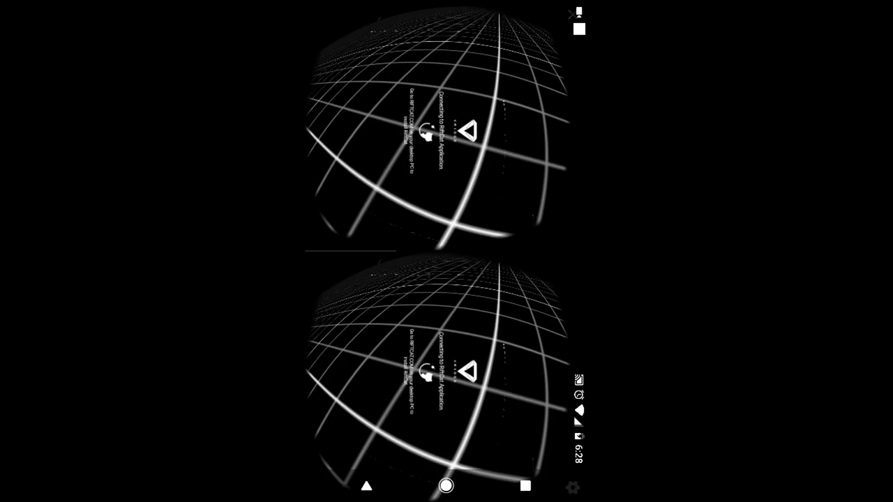
pyautogui.click(446, 486)
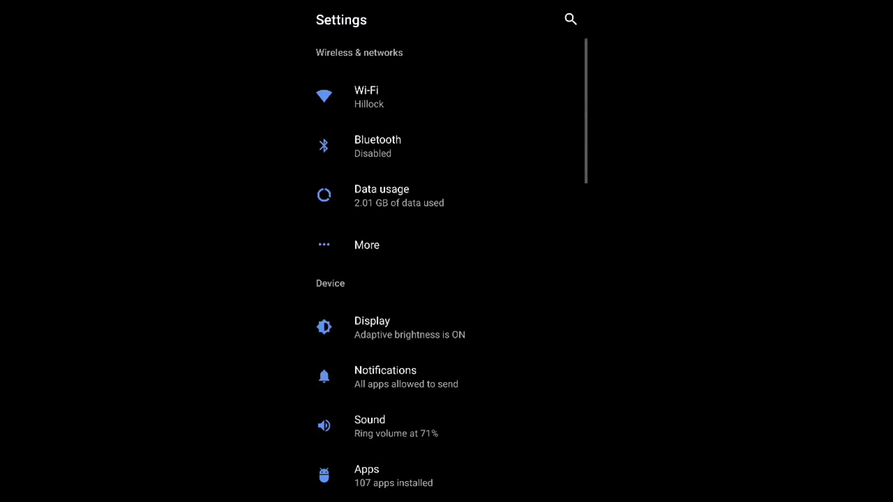
pyautogui.click(431, 245)
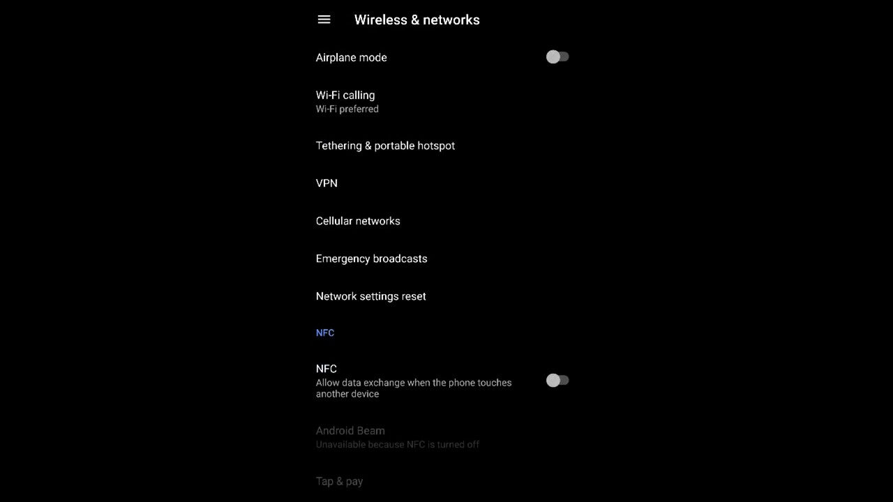
pyautogui.click(385, 146)
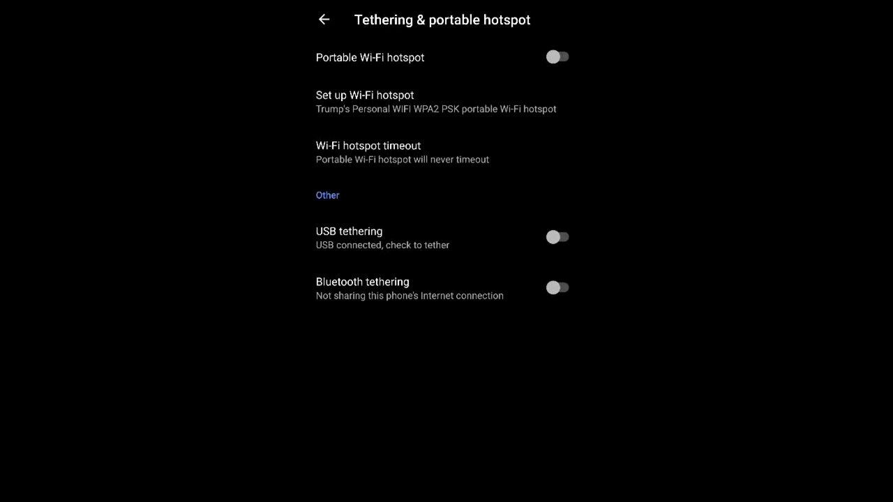
pyautogui.click(383, 237)
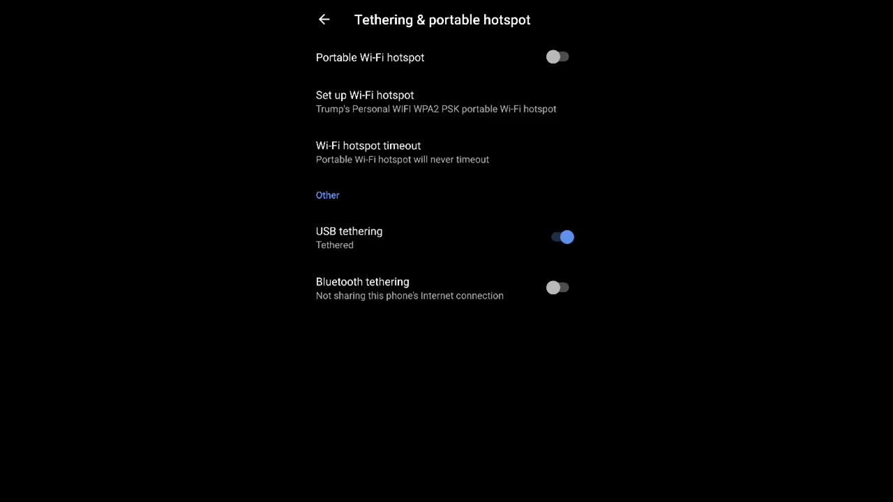
# Step: Switch back to the VRidge app on the phone and turn on airplane mode
pyautogui.click(524, 484)
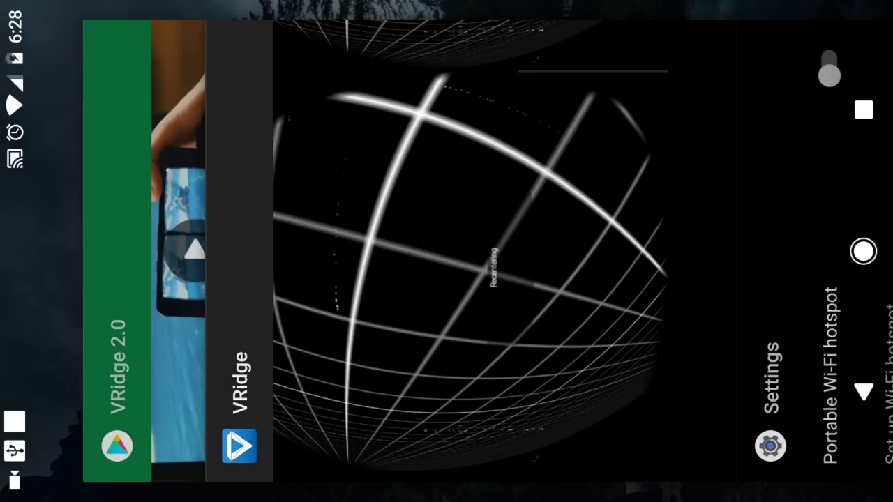
pyautogui.click(467, 251)
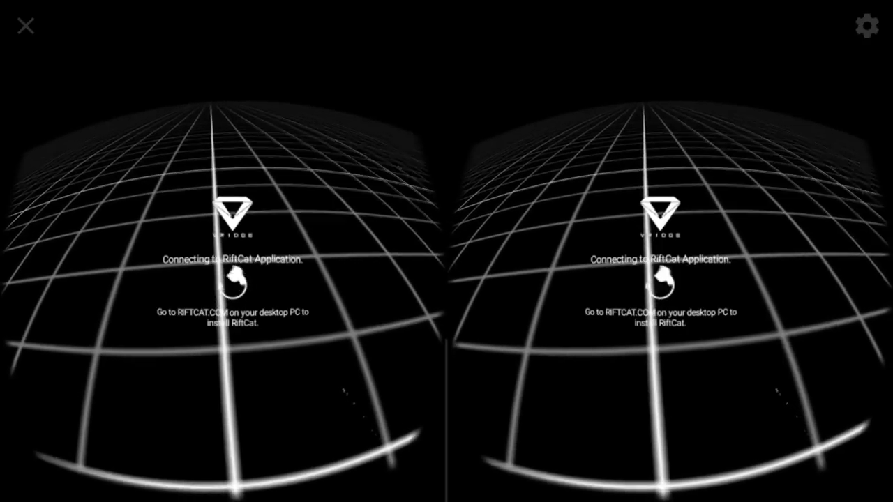
pyautogui.moveTo(447, 1); pyautogui.dragTo(446, 418)
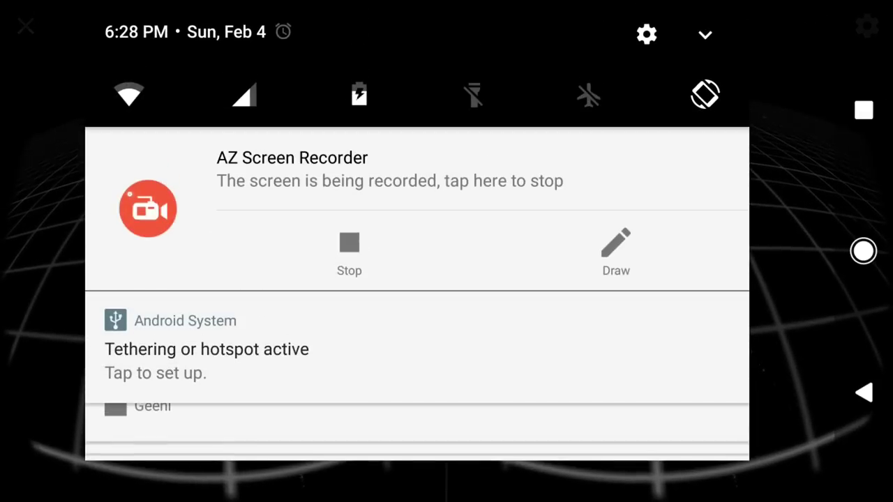
pyautogui.click(589, 96)
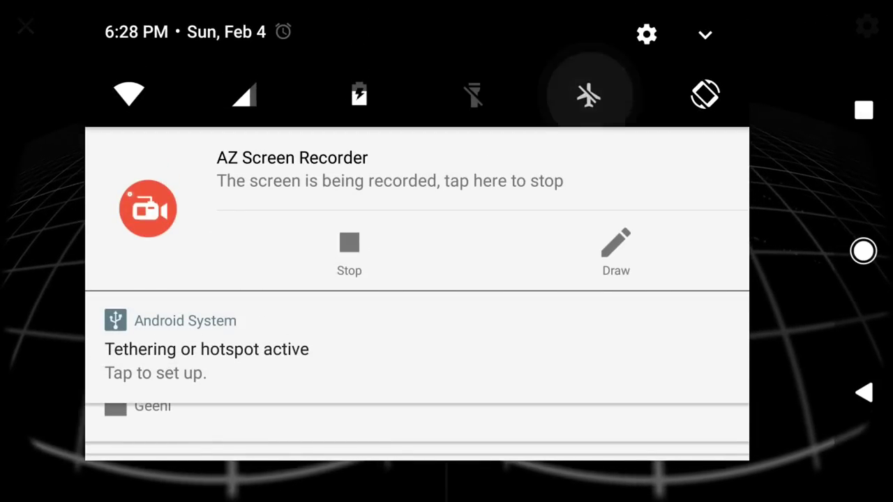
pyautogui.scroll(-3, 417, 293)
pyautogui.moveTo(446, 418); pyautogui.dragTo(446, 70)
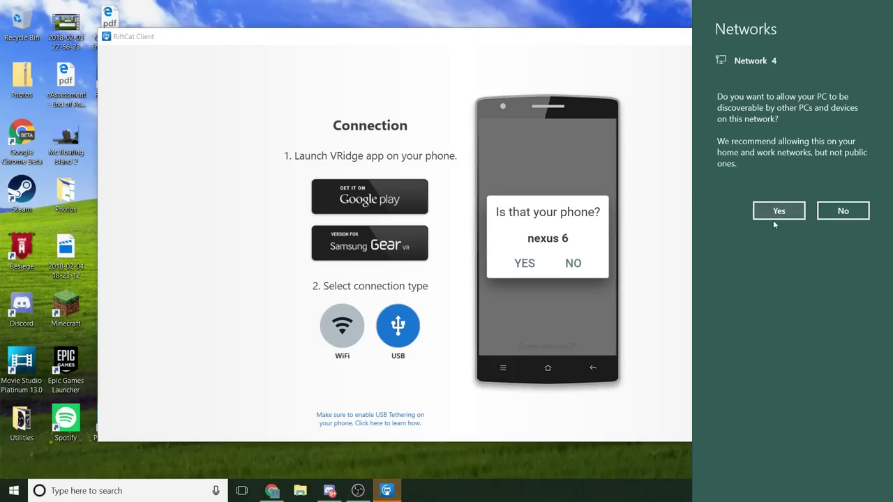
# Step: Allow the PC to be discoverable on Network 4 and confirm the nexus 6 as the phone in RiftCat
pyautogui.click(779, 211)
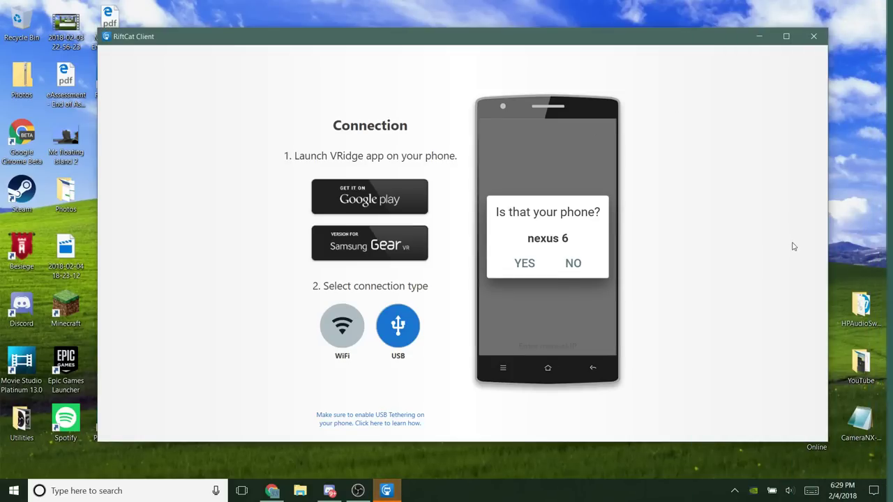
pyautogui.click(526, 265)
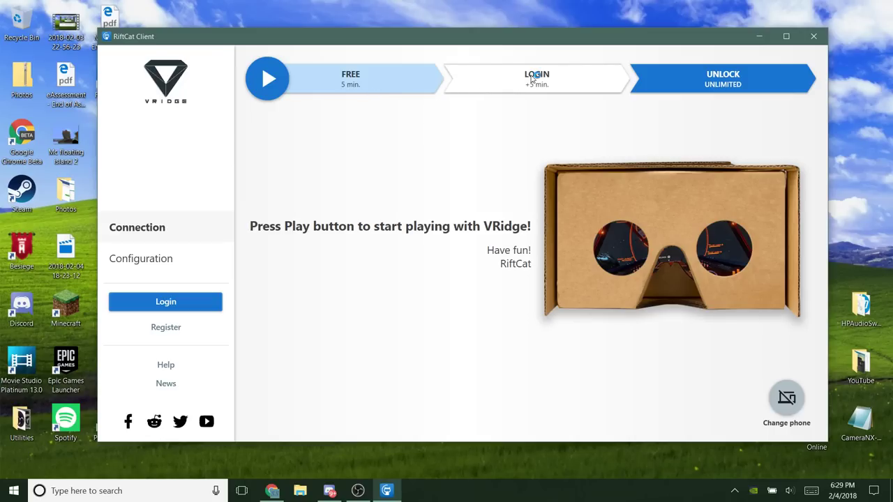
# Step: Log in to the RiftCat account and bring up the VRidge play options
pyautogui.click(536, 77)
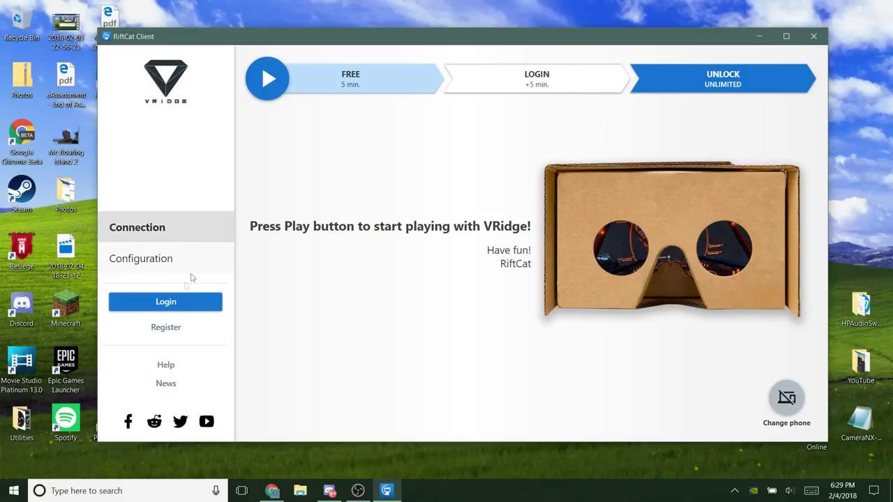
pyautogui.click(166, 302)
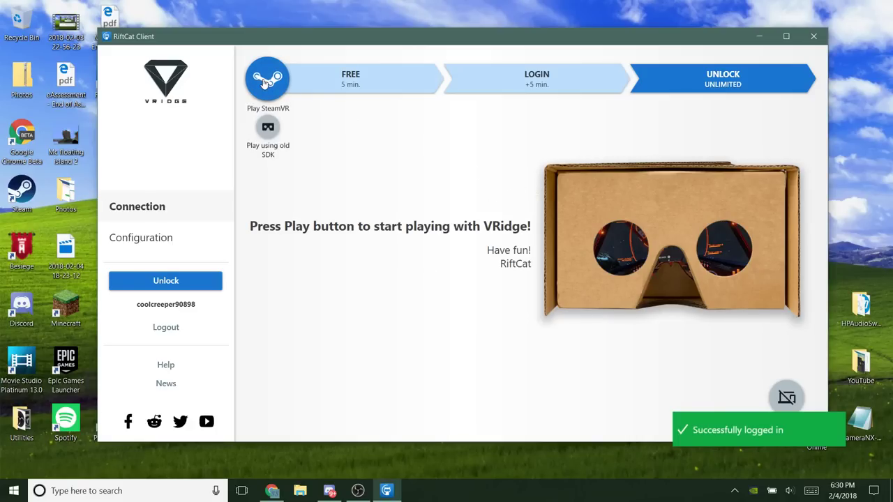
pyautogui.click(255, 88)
pyautogui.moveTo(265, 80)
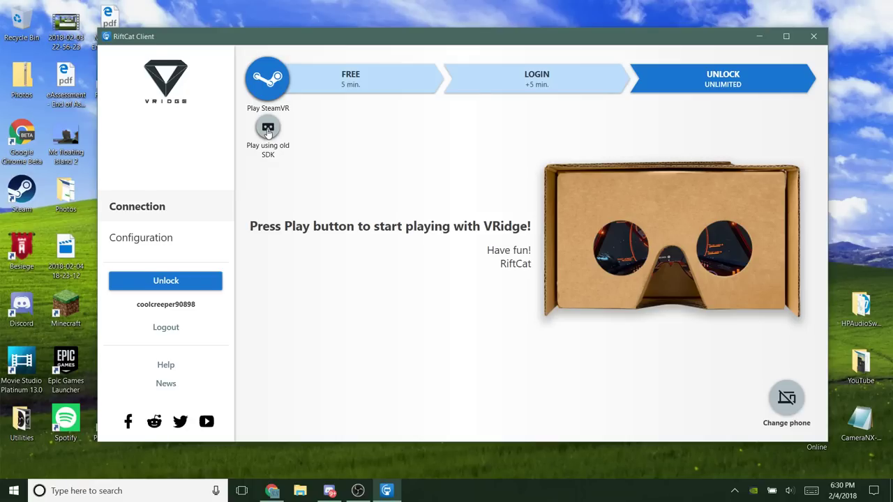
# Step: Start VRidge streaming with SteamVR and try the toggle switch below the stream quality slider
pyautogui.click(270, 79)
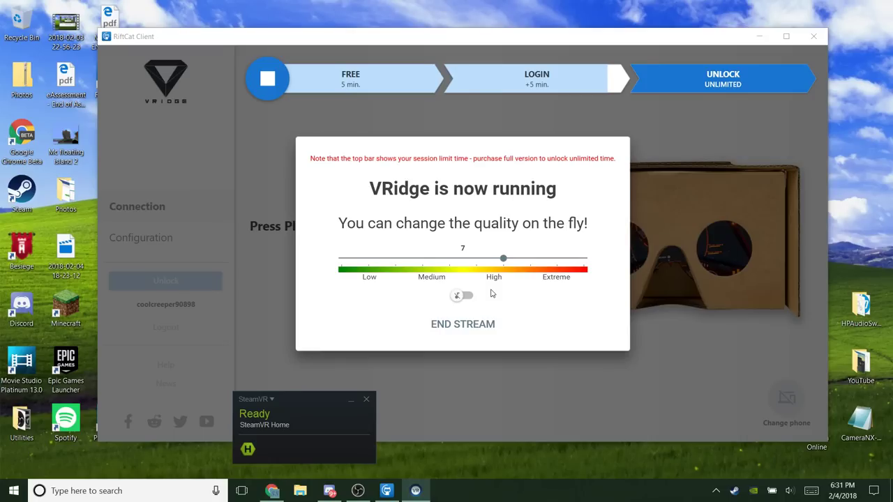
pyautogui.click(456, 297)
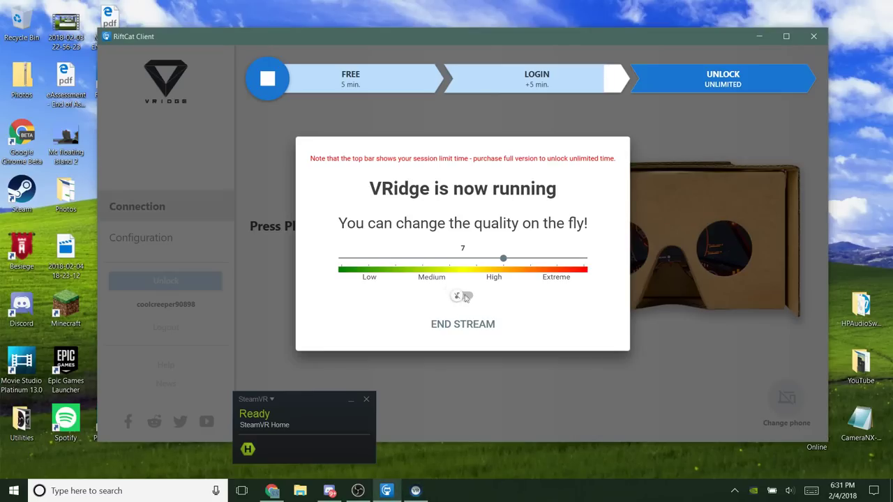
pyautogui.click(459, 297)
pyautogui.click(466, 295)
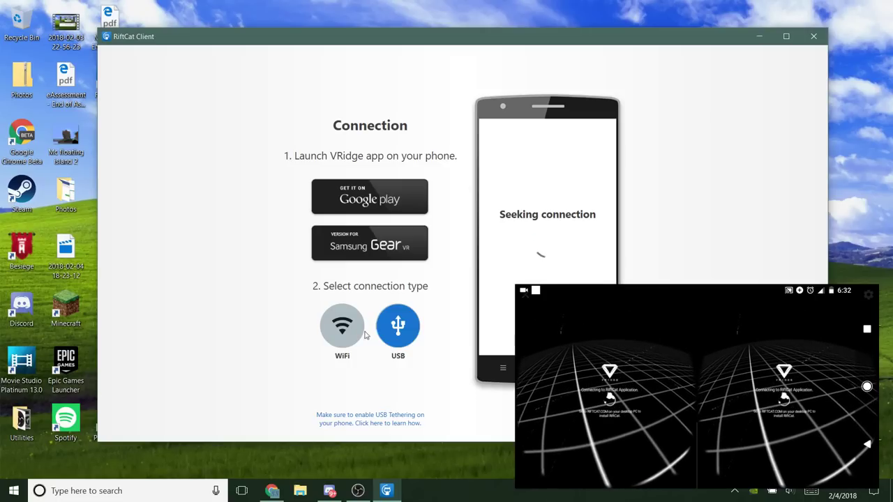
# Step: Choose WiFi as the connection type, confirm the nexus 6 as the phone, and start VRidge streaming with SteamVR
pyautogui.click(342, 330)
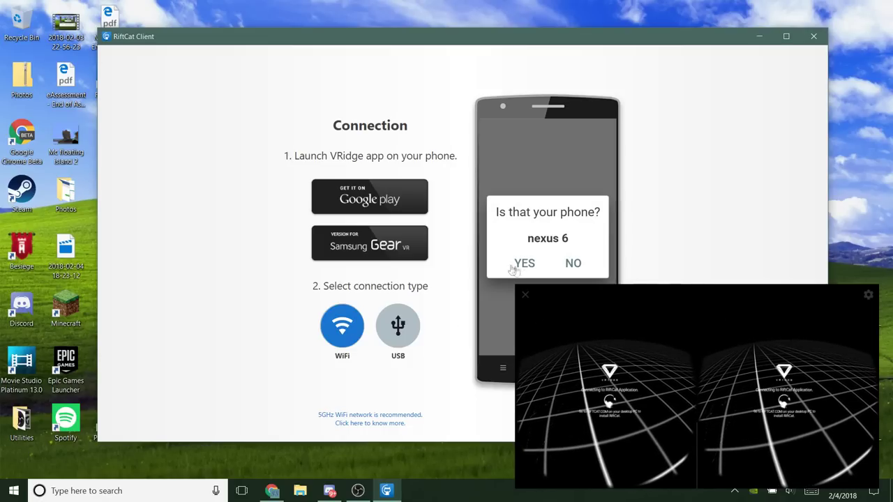
pyautogui.click(522, 266)
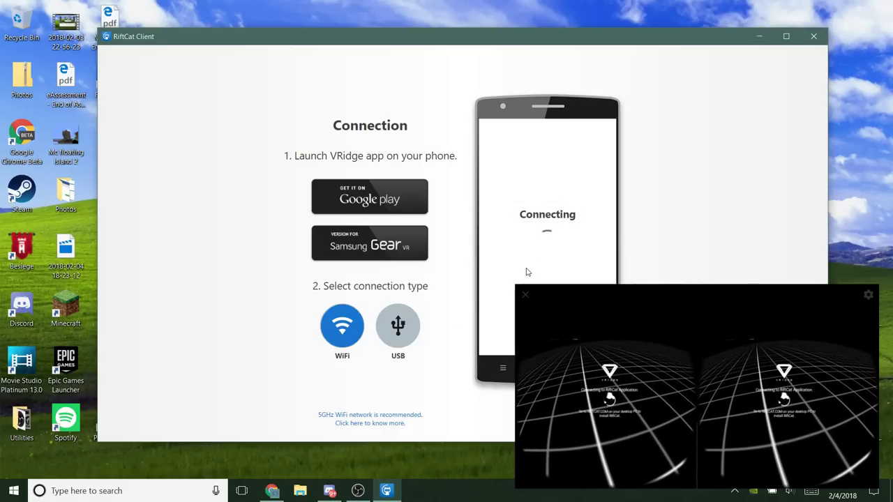
pyautogui.click(523, 263)
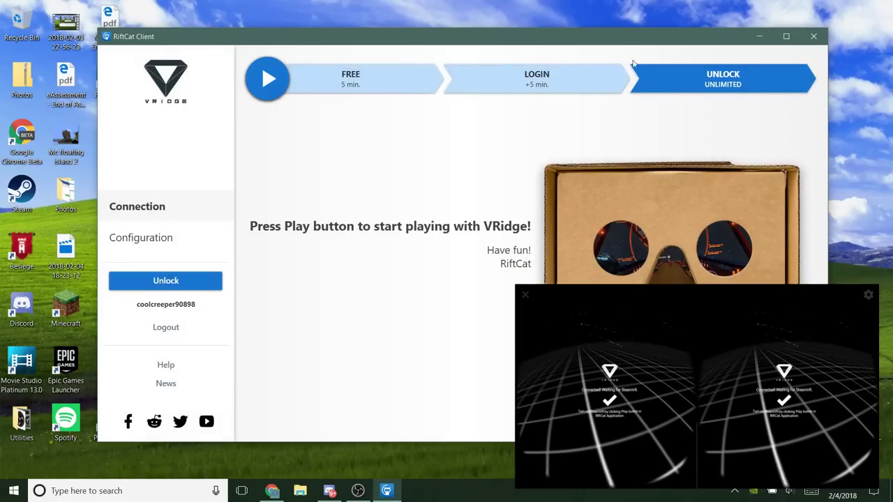
pyautogui.click(266, 75)
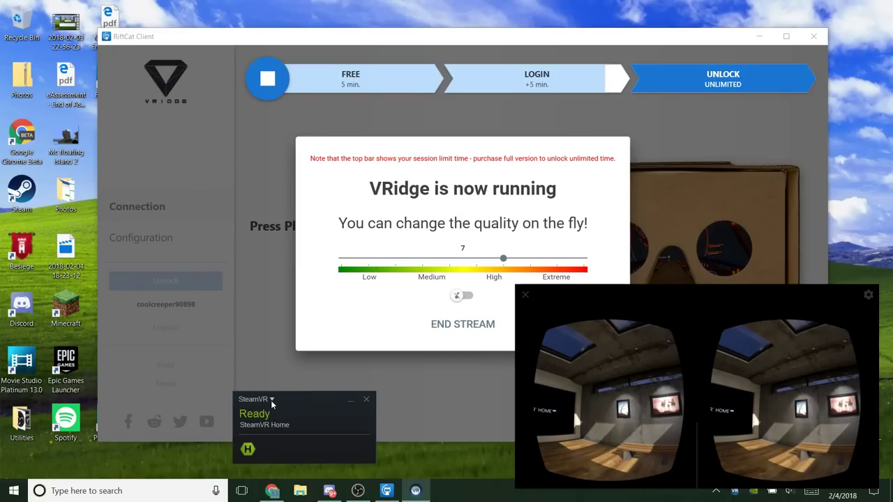
# Step: Run SteamVR Room Setup for Standing Only, accepting the headset tracking and calibrating the center of the space
pyautogui.click(271, 401)
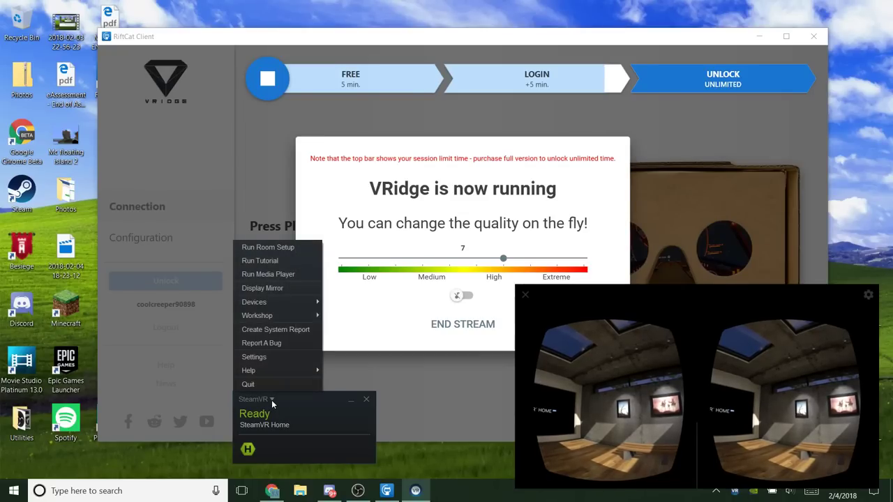
pyautogui.click(289, 247)
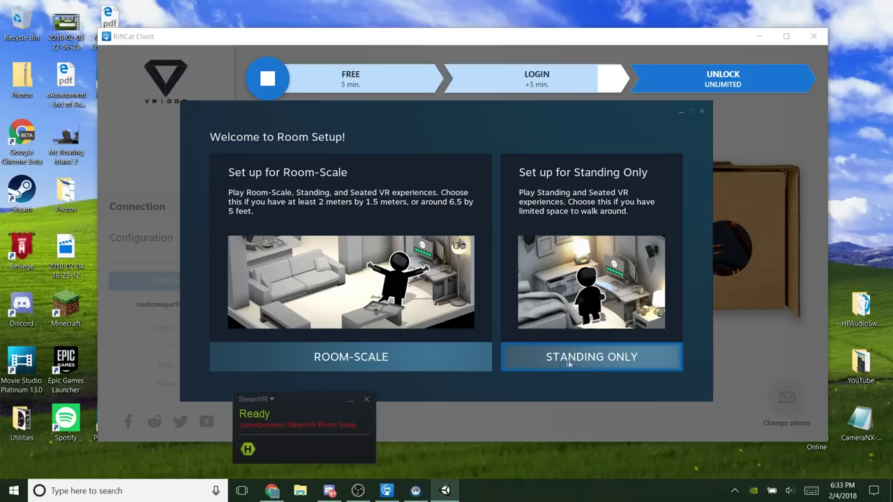
pyautogui.click(522, 363)
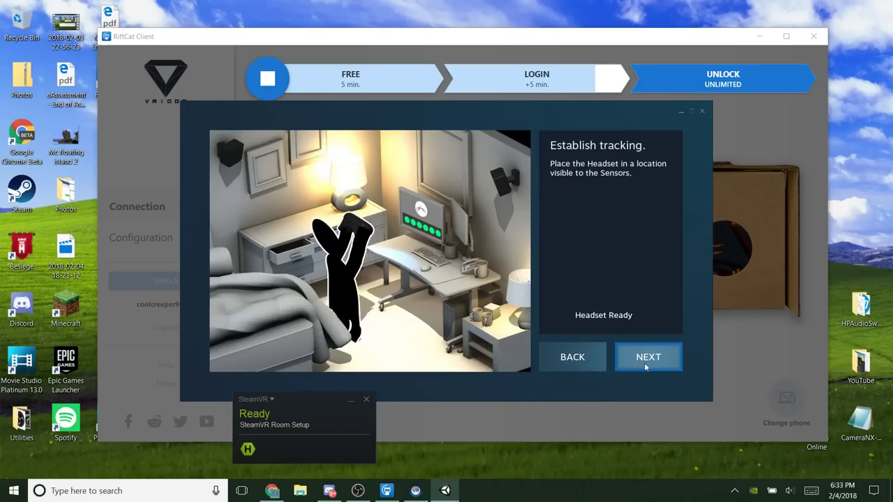
pyautogui.click(648, 364)
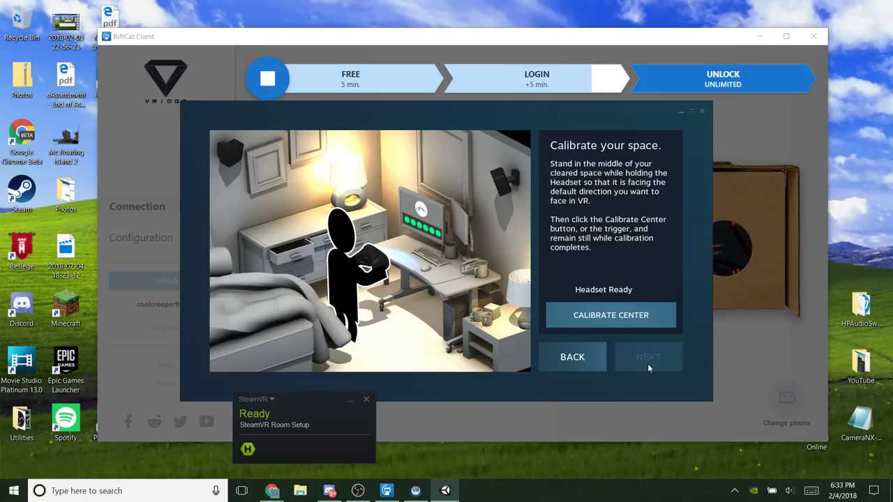
pyautogui.click(615, 322)
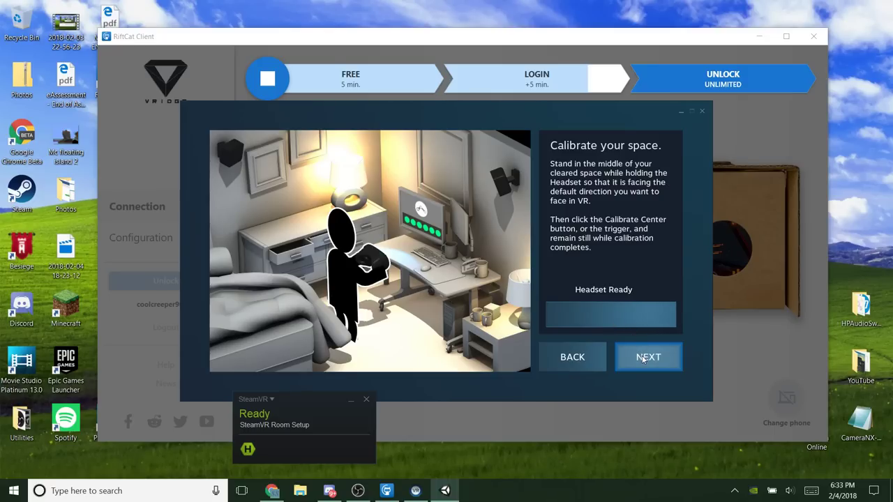
pyautogui.click(643, 357)
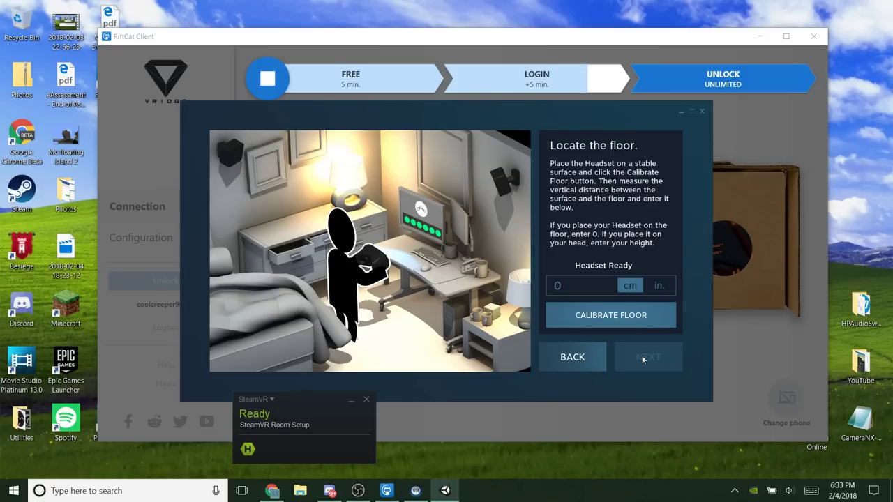
# Step: Set the headset's height above the floor to 65 inches, calibrate the floor and finish Room Setup
pyautogui.click(664, 293)
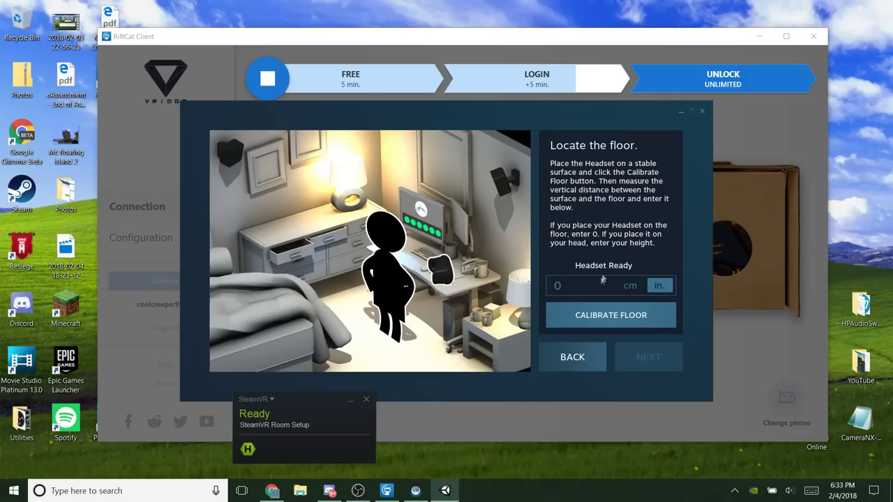
pyautogui.write('65')
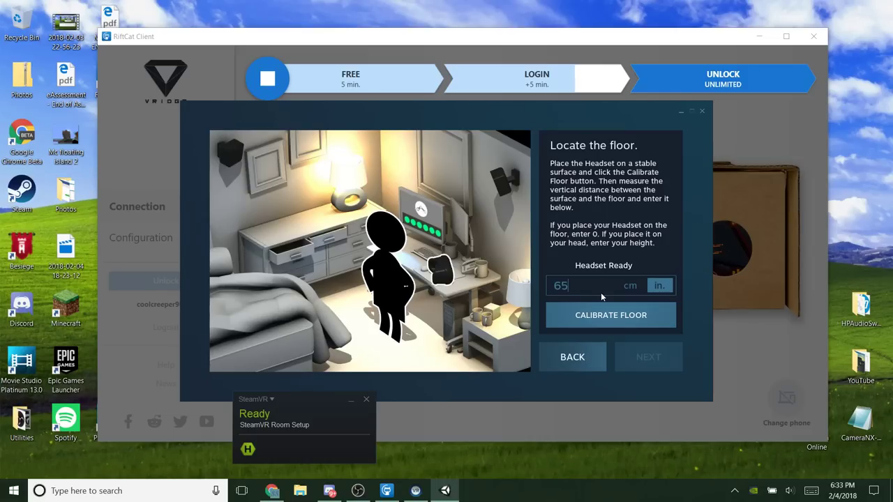
pyautogui.click(621, 325)
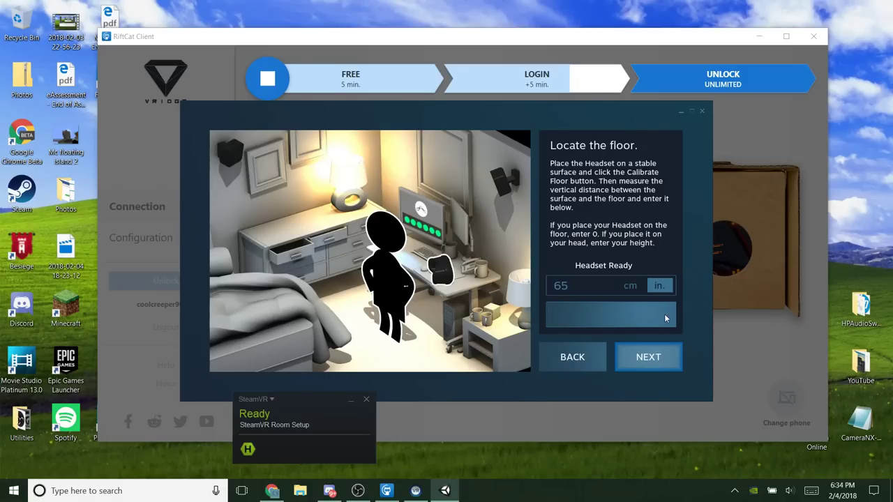
pyautogui.click(637, 365)
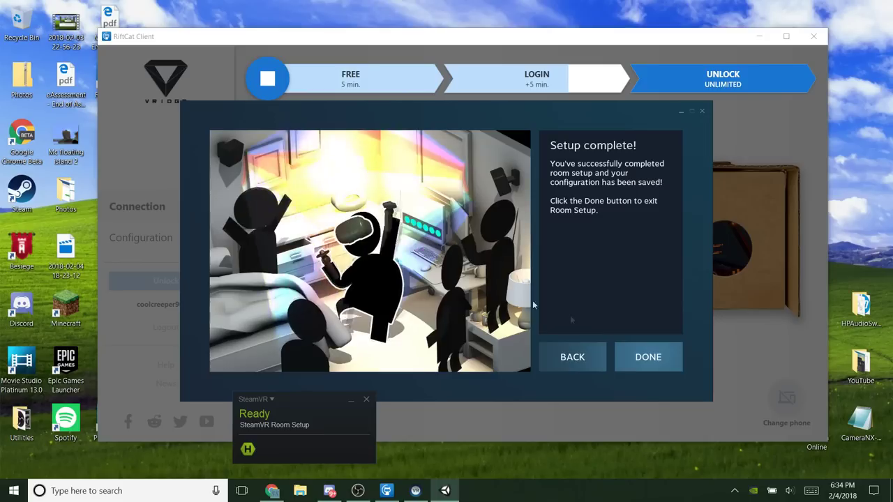
pyautogui.click(631, 357)
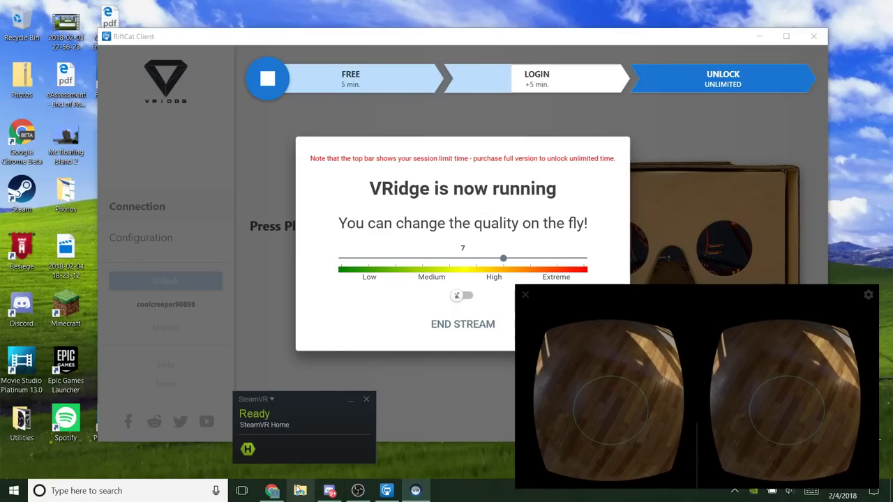
# Step: Switch to the Steam library and launch VRChat in VR
pyautogui.click(254, 399)
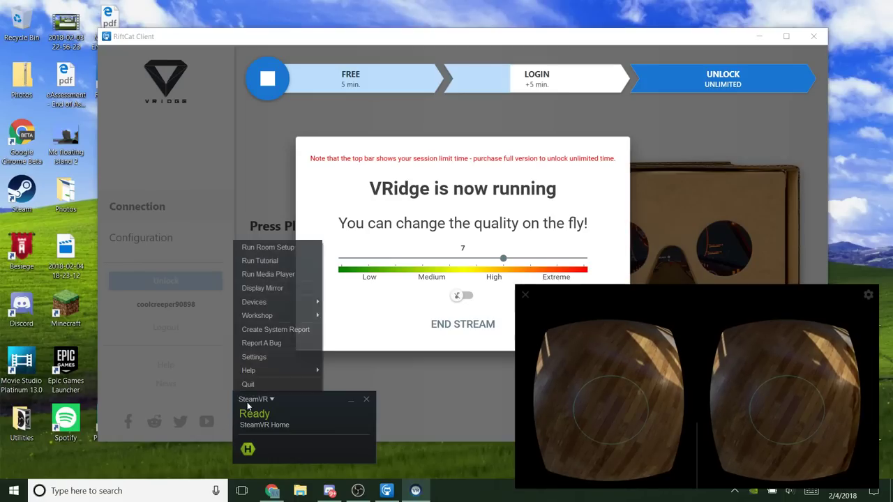
pyautogui.click(321, 412)
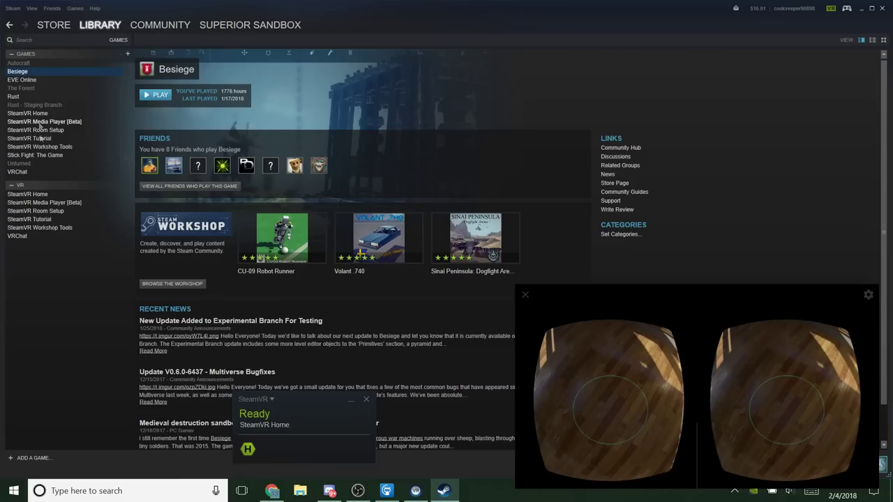
pyautogui.click(21, 171)
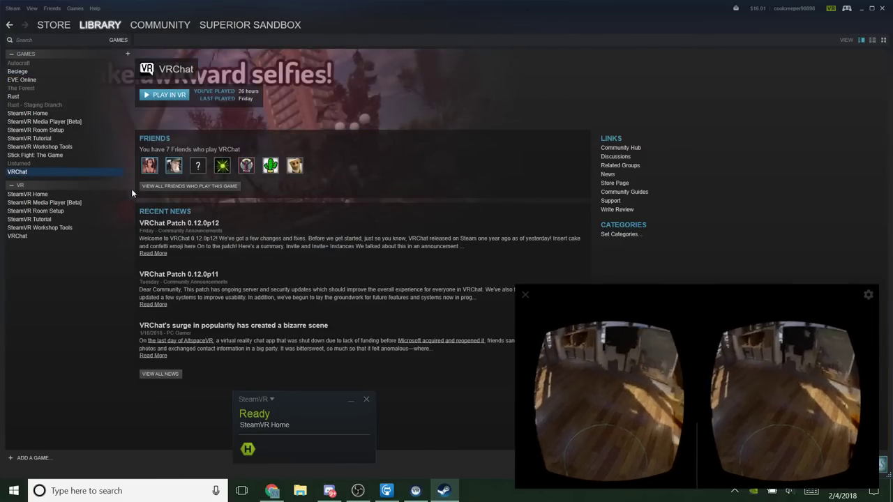
pyautogui.click(176, 96)
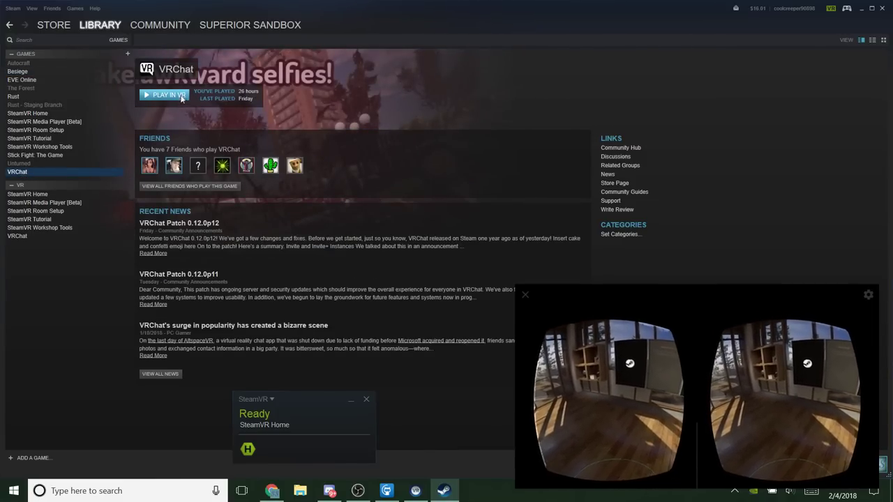